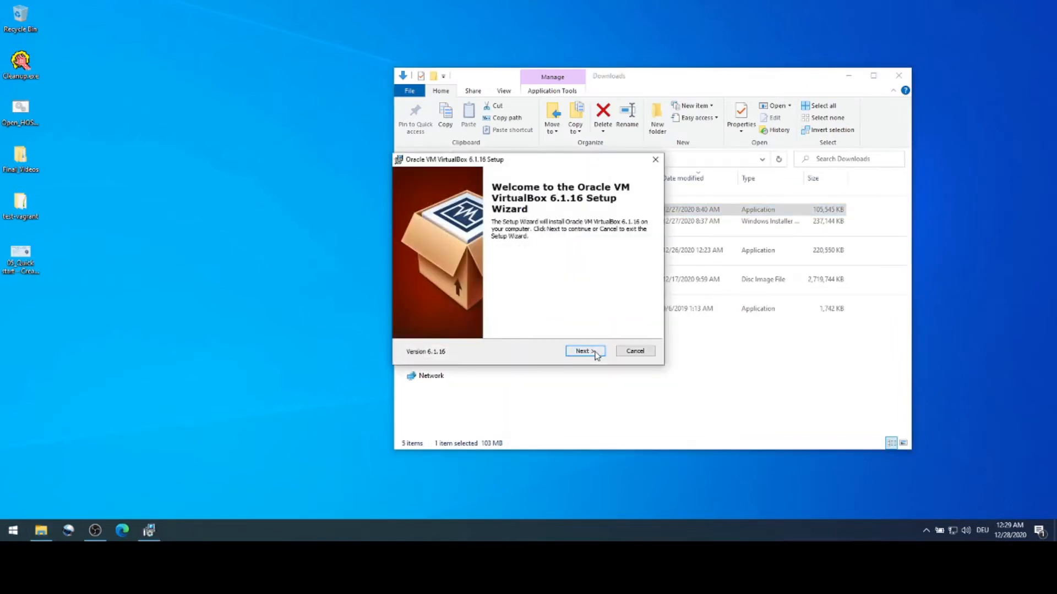
Step: Install VirtualBox 6.1.16 with default features and shortcuts, accepting the network reset, then launch it
click(585, 351)
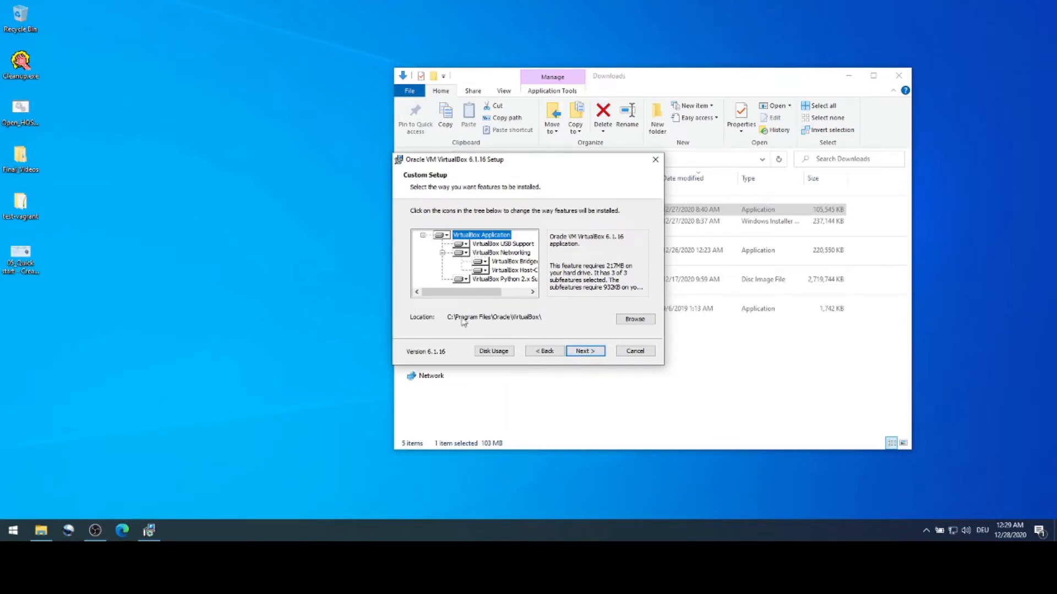
click(583, 355)
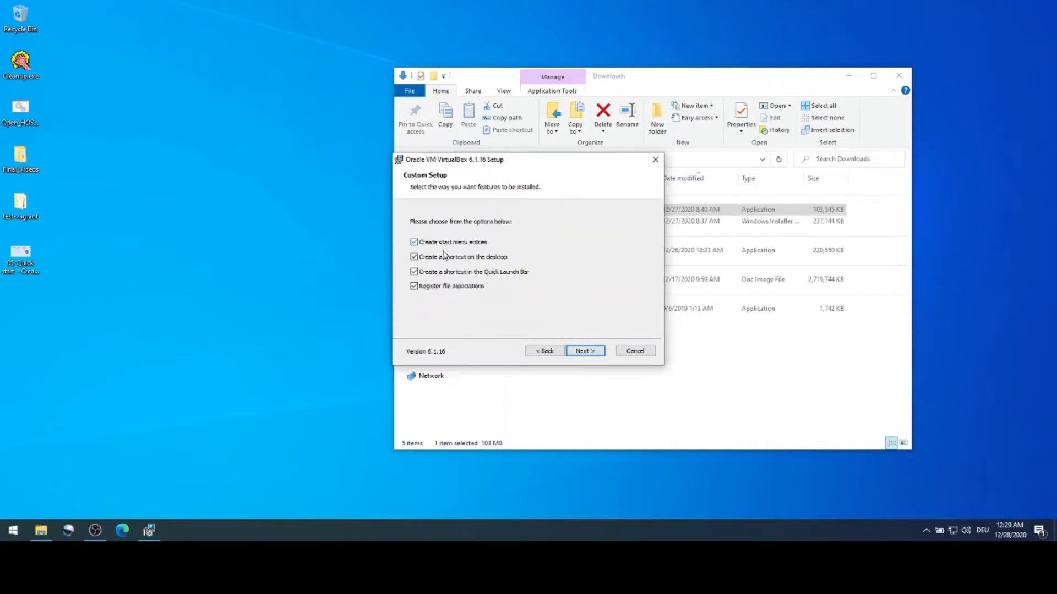
click(584, 351)
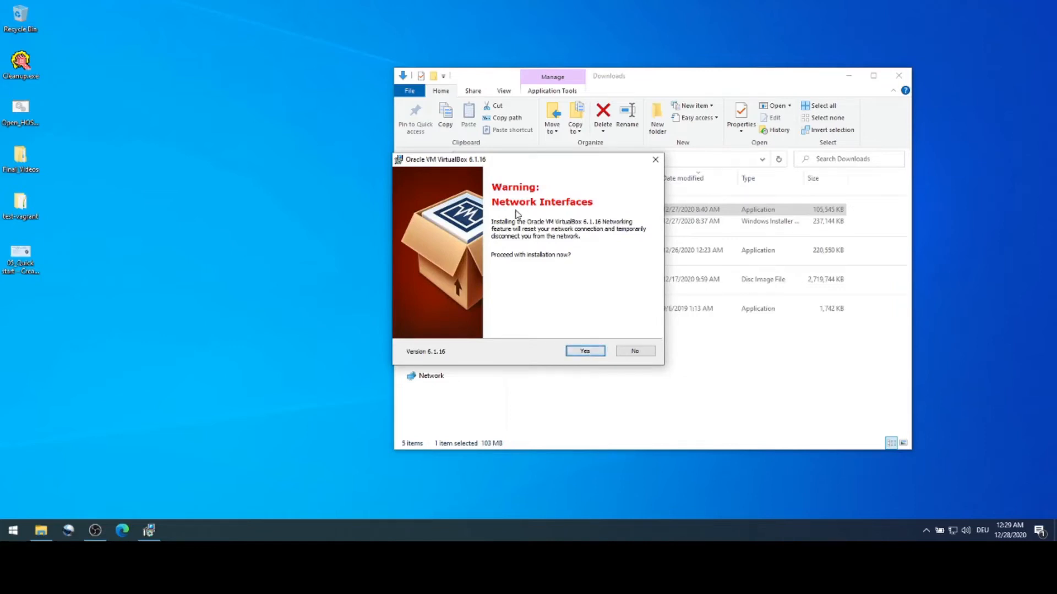
click(595, 355)
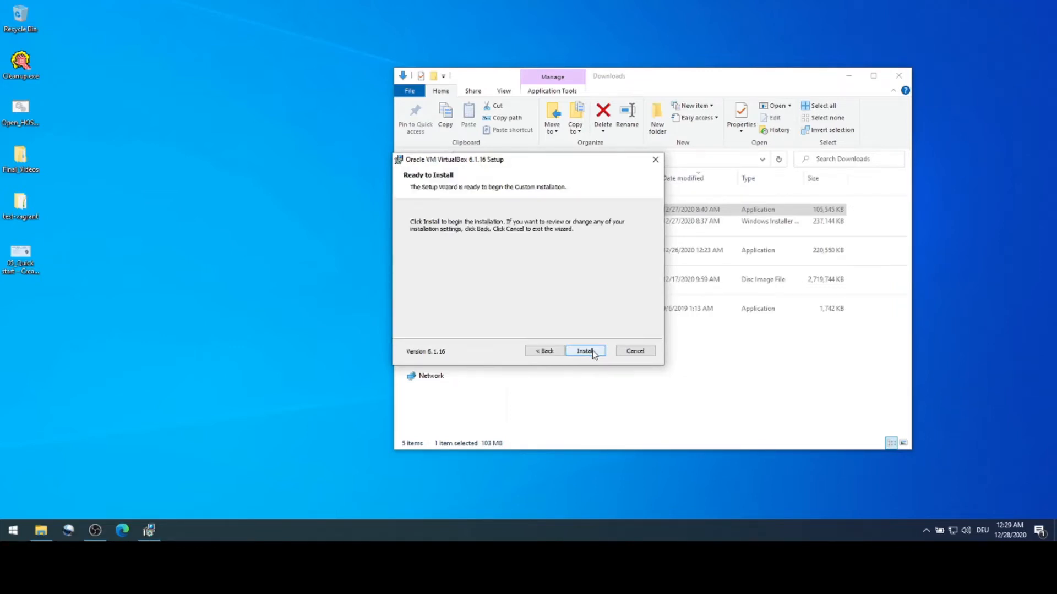
click(586, 352)
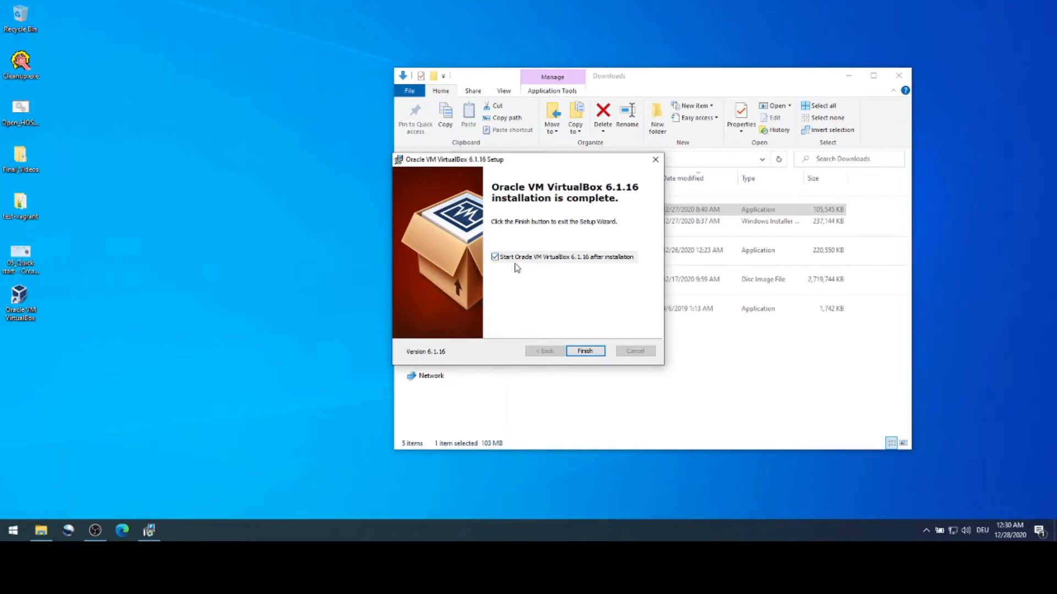
click(585, 353)
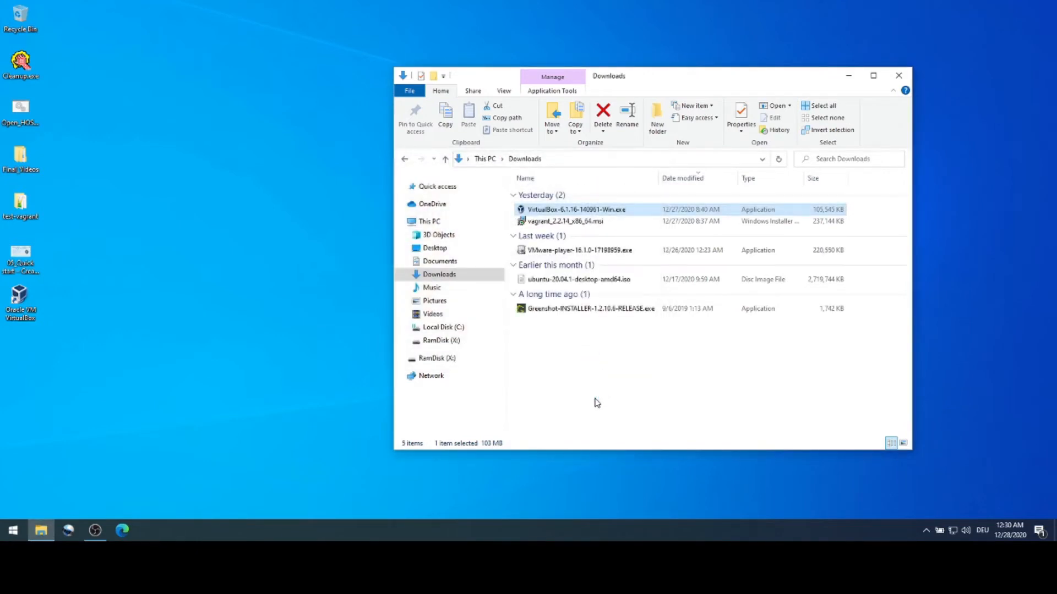
Step: Minimize the Downloads Explorer window and maximize the VirtualBox Manager window
click(849, 81)
drag(708, 16, 547, 73)
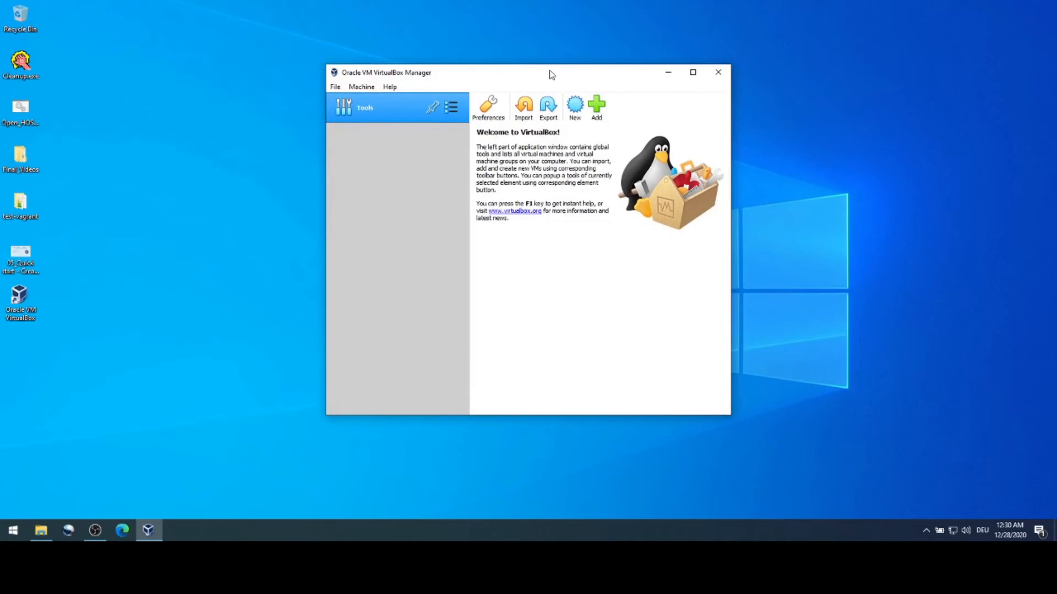
double_click(551, 74)
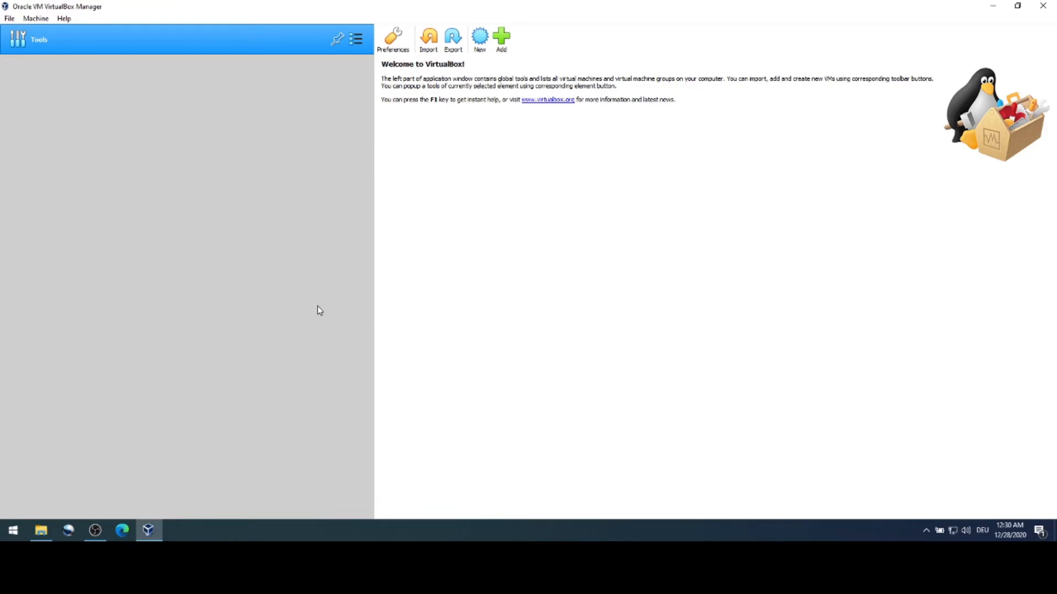
Step: Start a new virtual machine named Test_Ubuntu
click(481, 39)
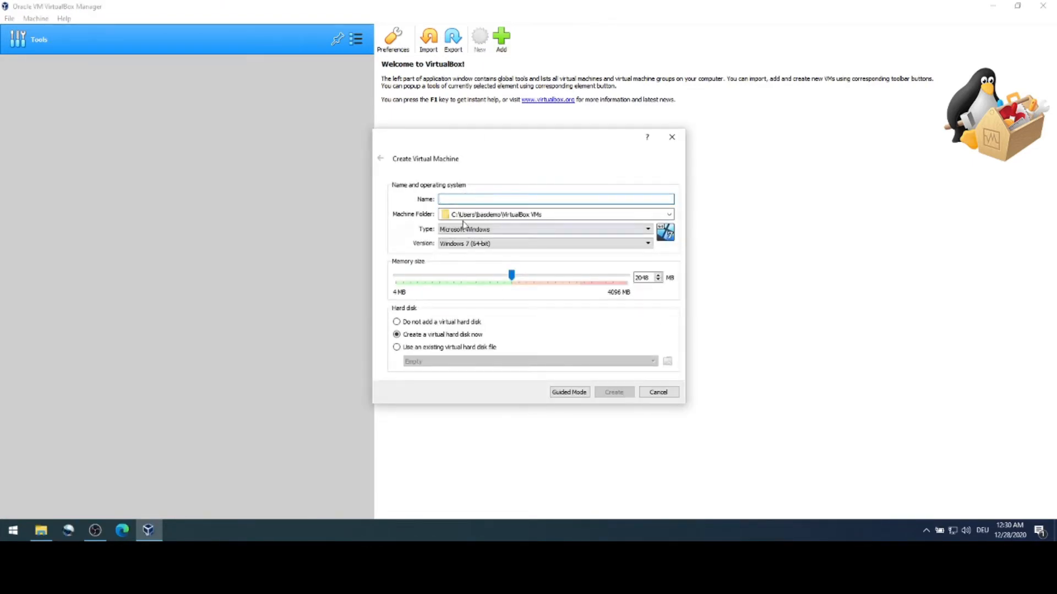
text(Test)
key(BackSpace)
key(BackSpace)
key(BackSpace)
text(est)
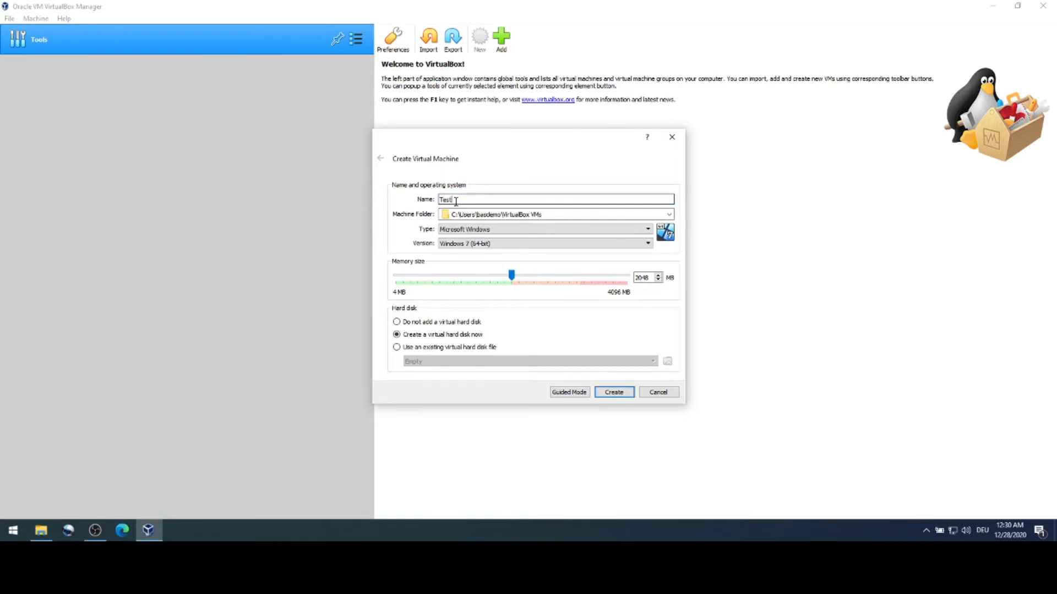
text(_Ubuntu)
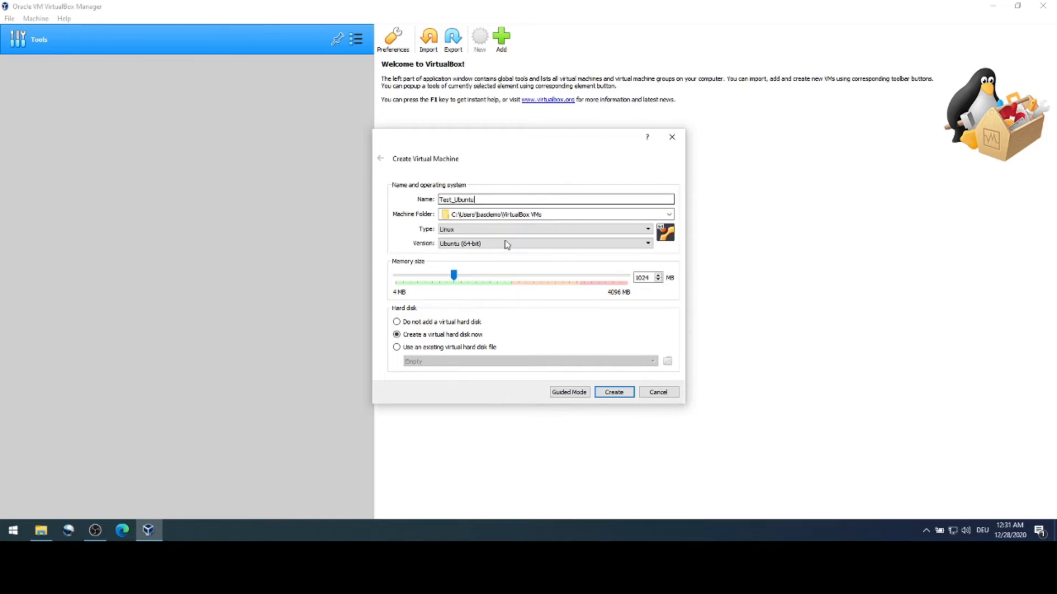
Step: Give Test_Ubuntu 2781 MB memory, keep the default machine folder, and create it
drag(453, 276, 553, 275)
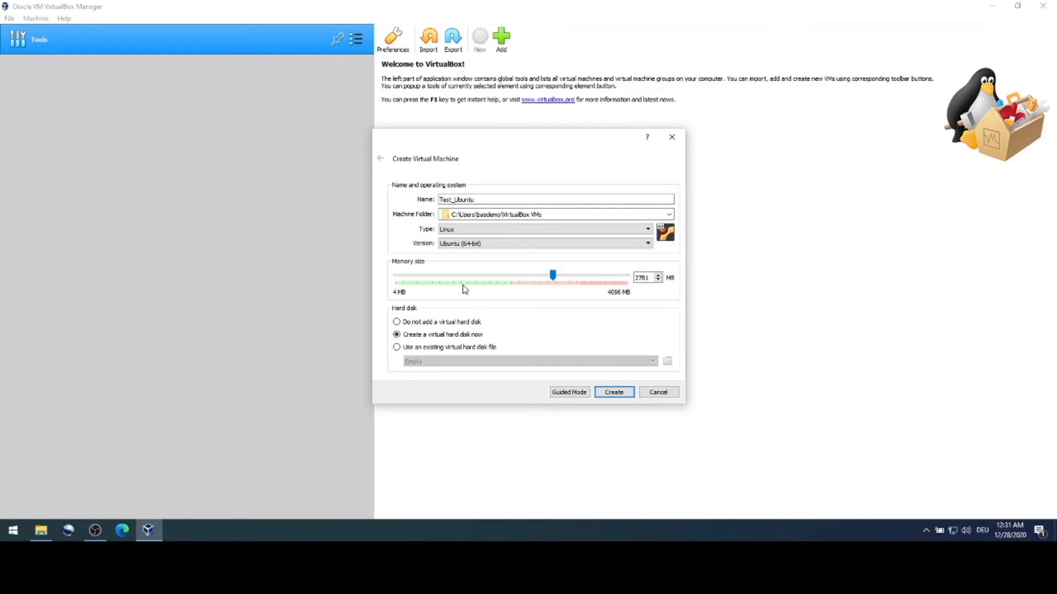
click(596, 215)
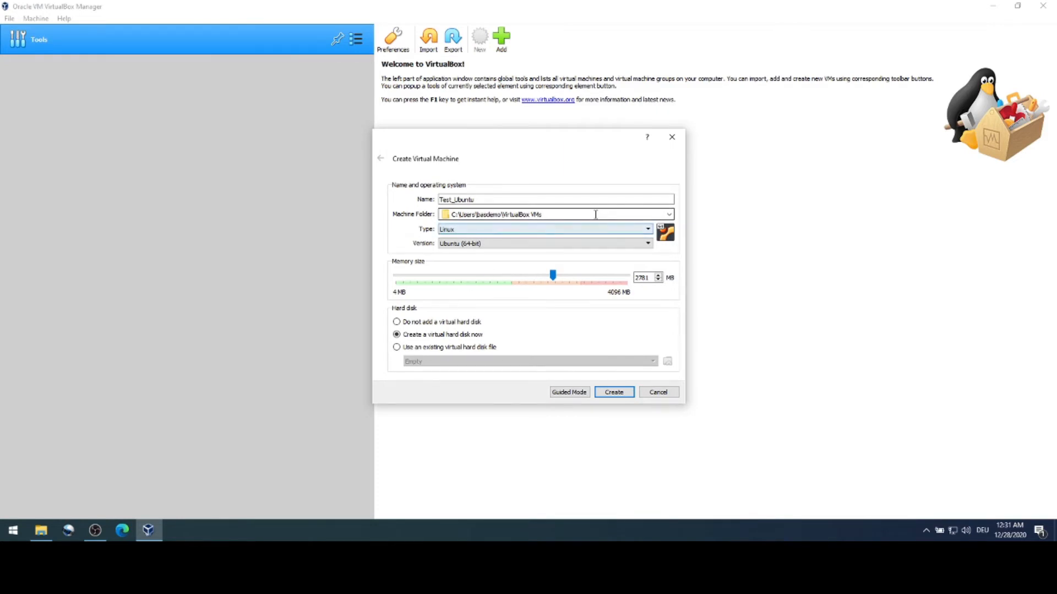
click(670, 216)
click(670, 216)
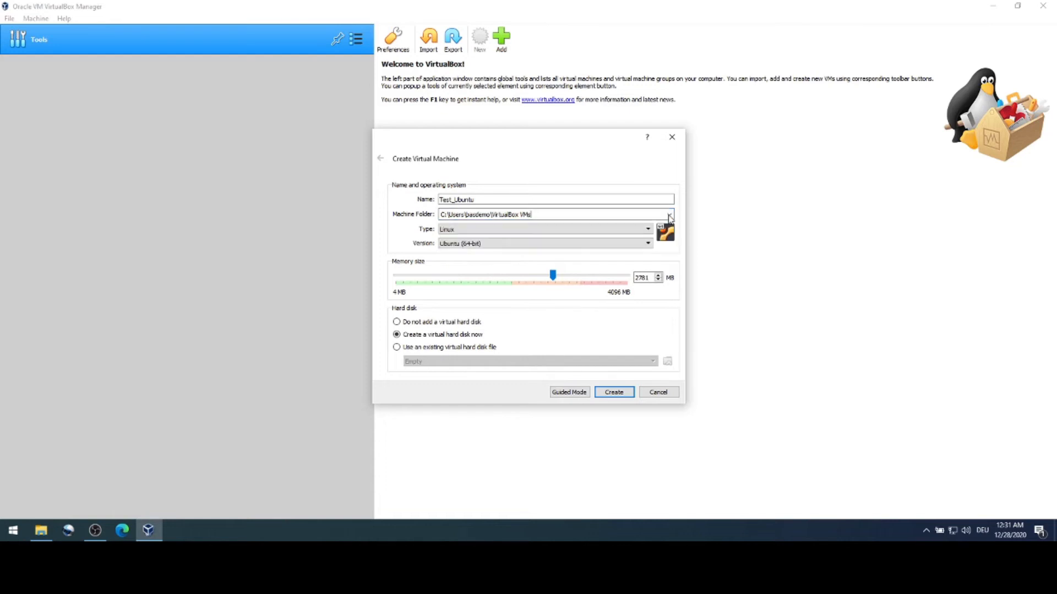
click(613, 392)
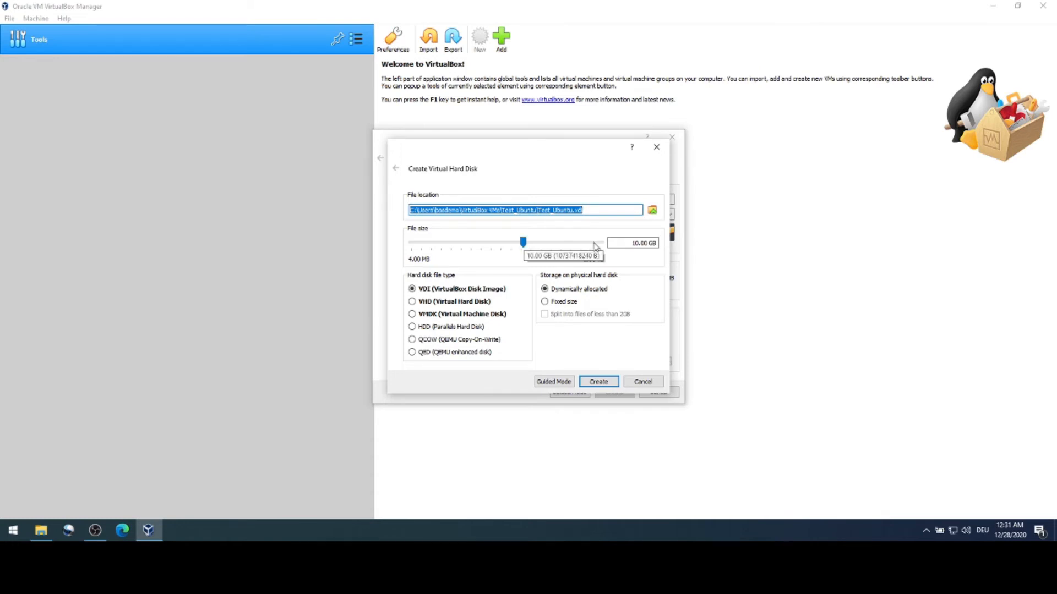
Step: Change the disk size from 10 to 50 GB, keeping dynamic VDI, and create the disk
click(630, 243)
drag(631, 244, 639, 244)
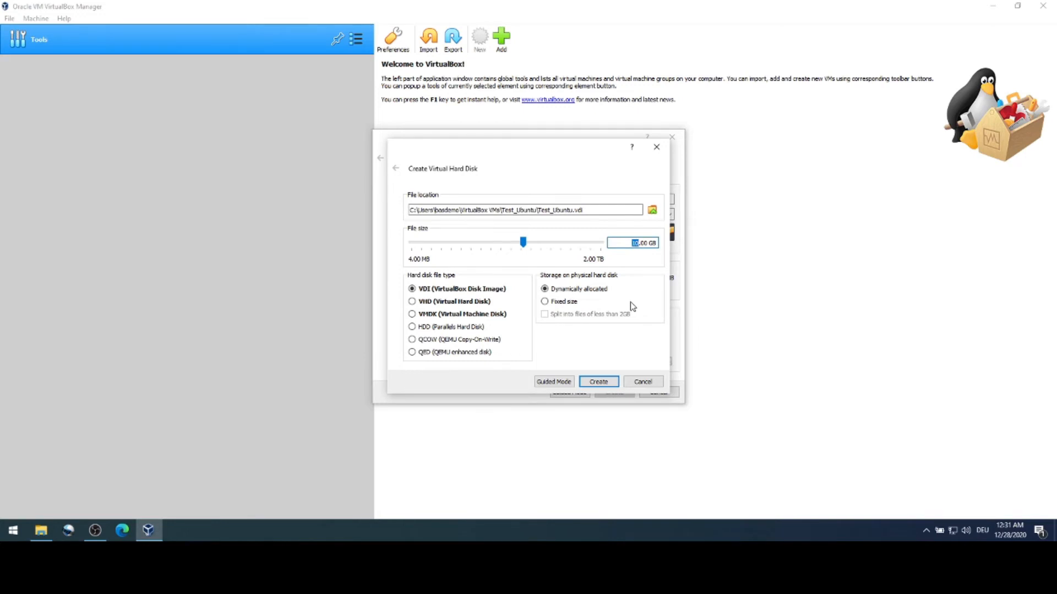
text(50)
click(603, 383)
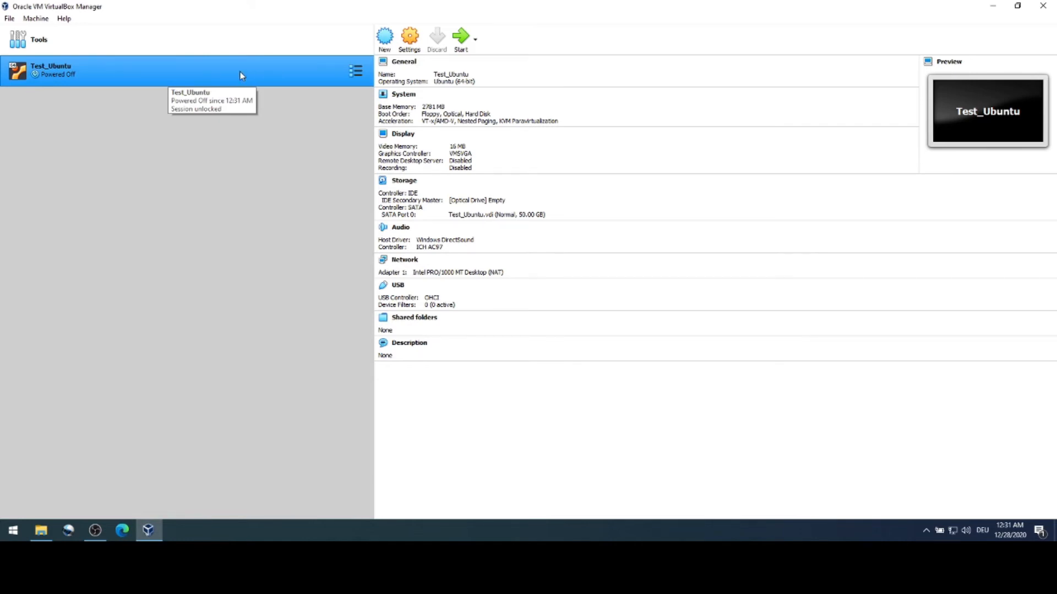
Step: Launch Test_Ubuntu with Start > Normal Start from its context menu
right_click(278, 68)
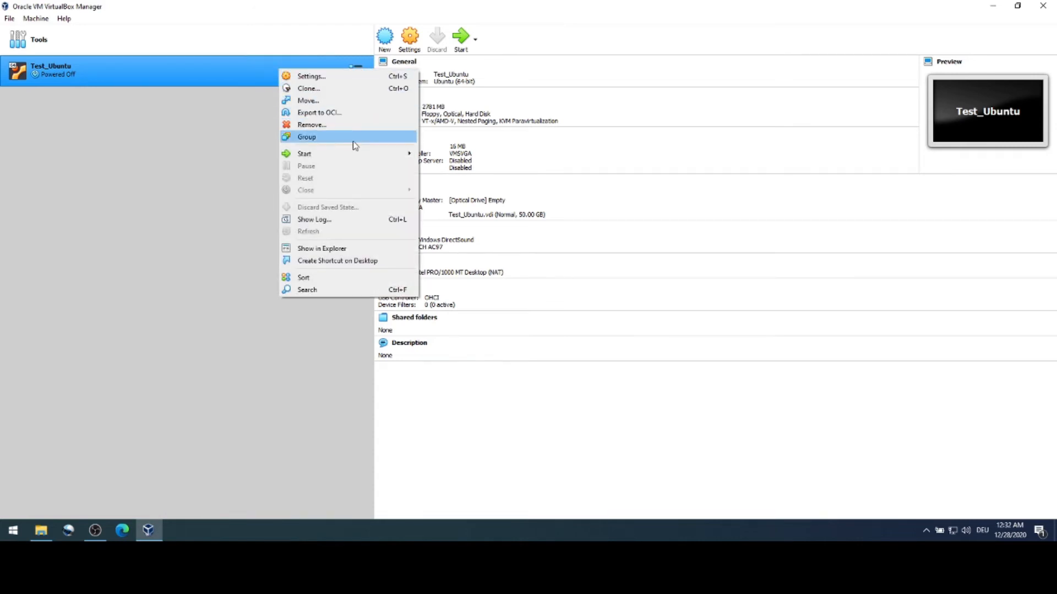
mouse_move(339, 159)
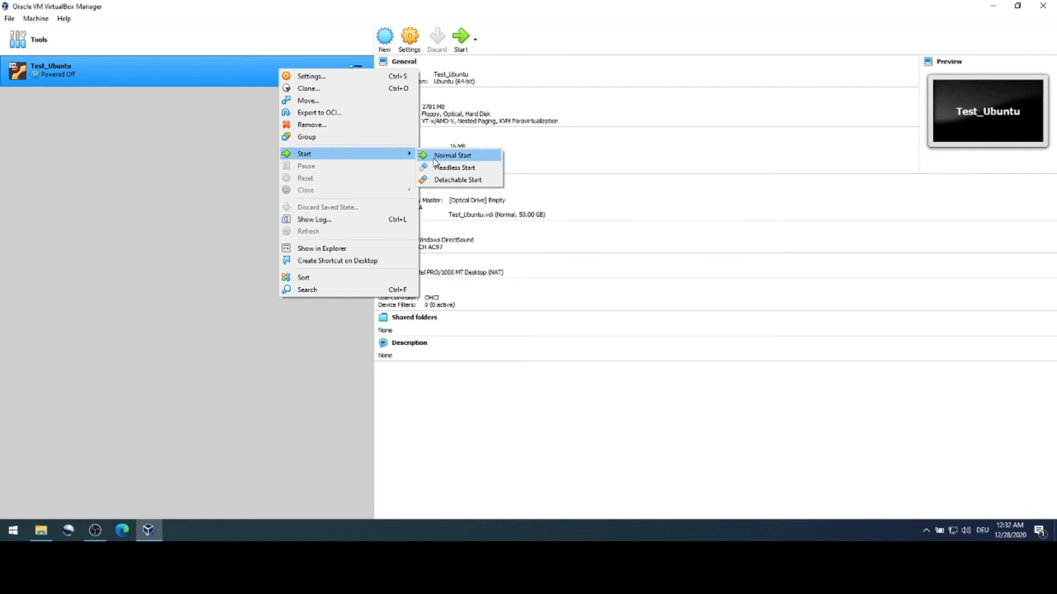
click(188, 65)
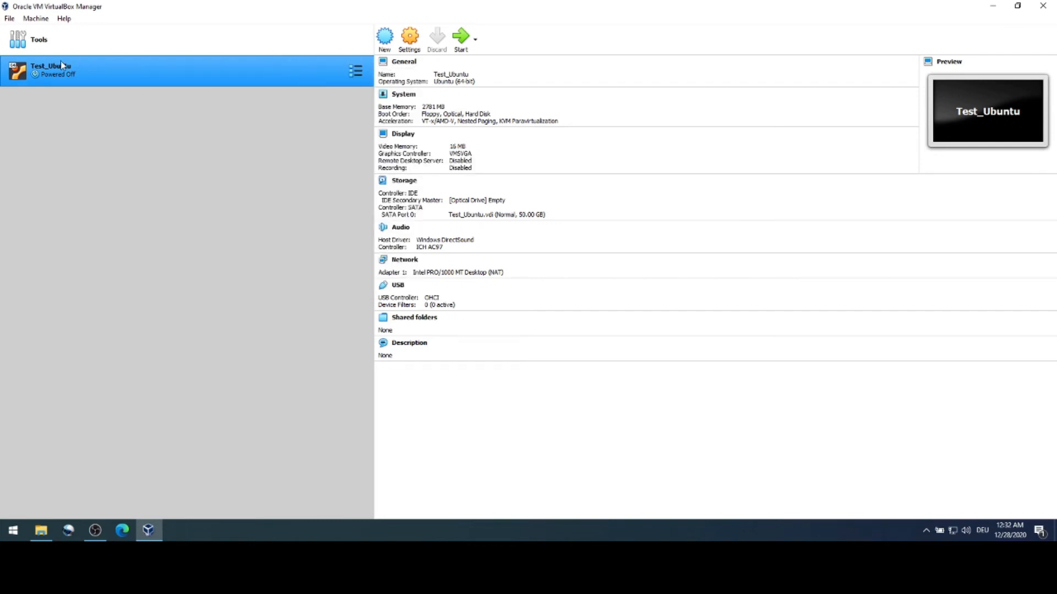
right_click(209, 72)
mouse_move(314, 160)
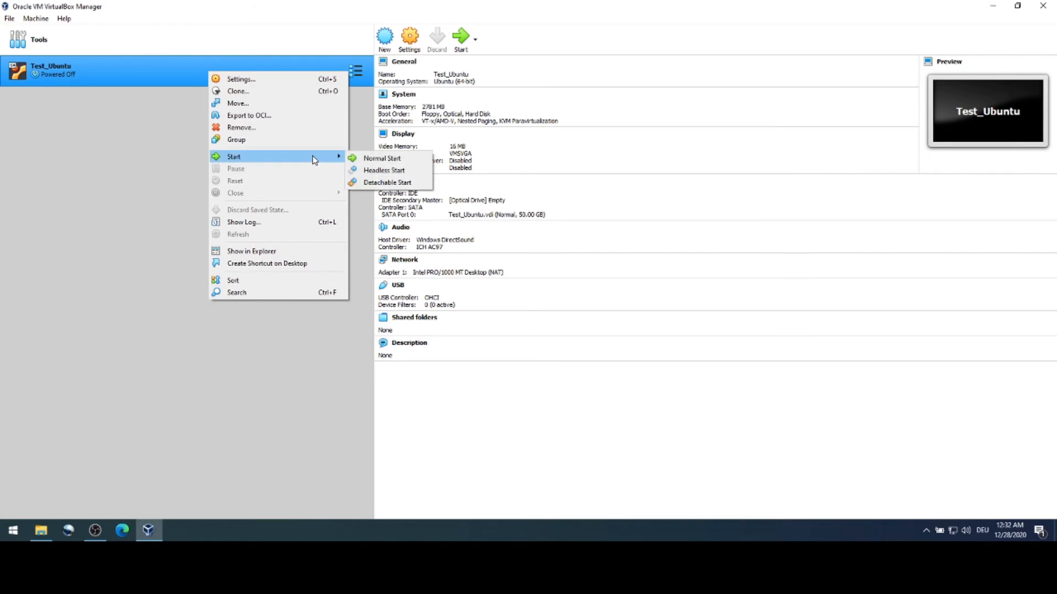
click(380, 161)
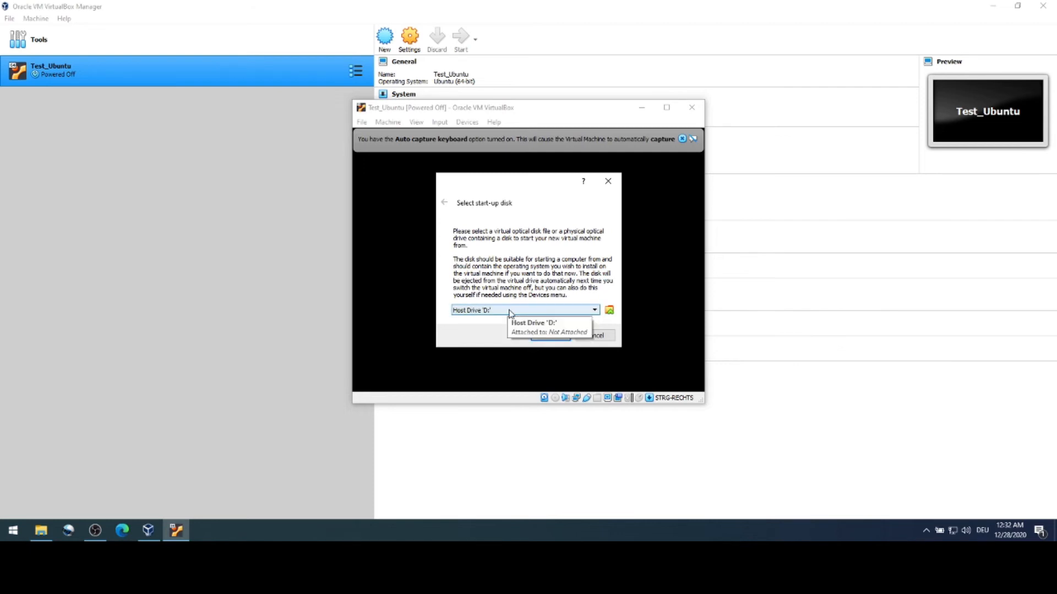
Step: Add ubuntu-20.04.1-desktop-amd64.iso from Downloads to the Optical Disk Selector
click(609, 311)
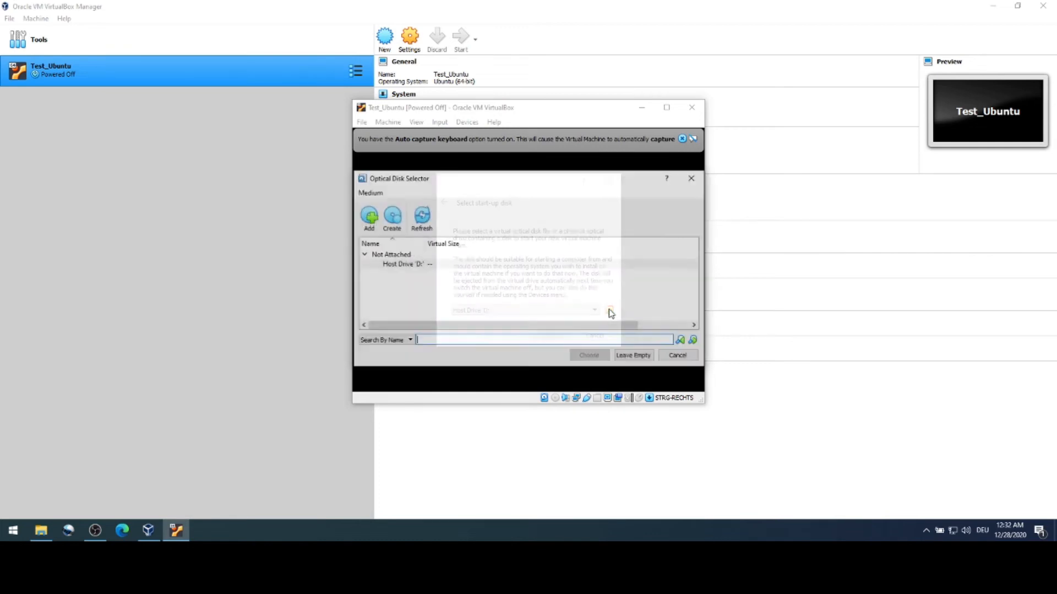
click(369, 218)
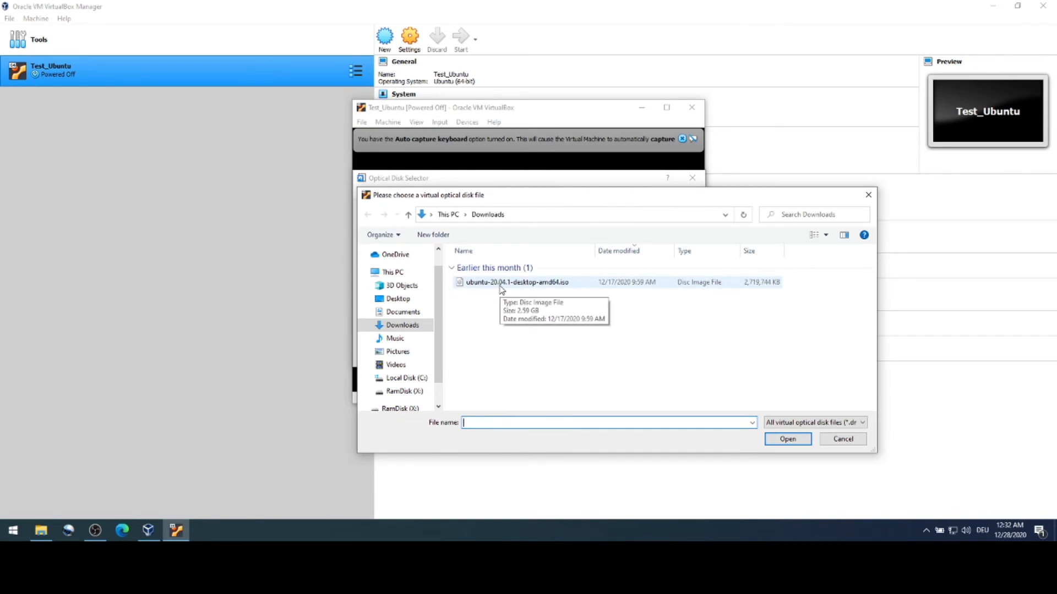
click(502, 283)
click(788, 439)
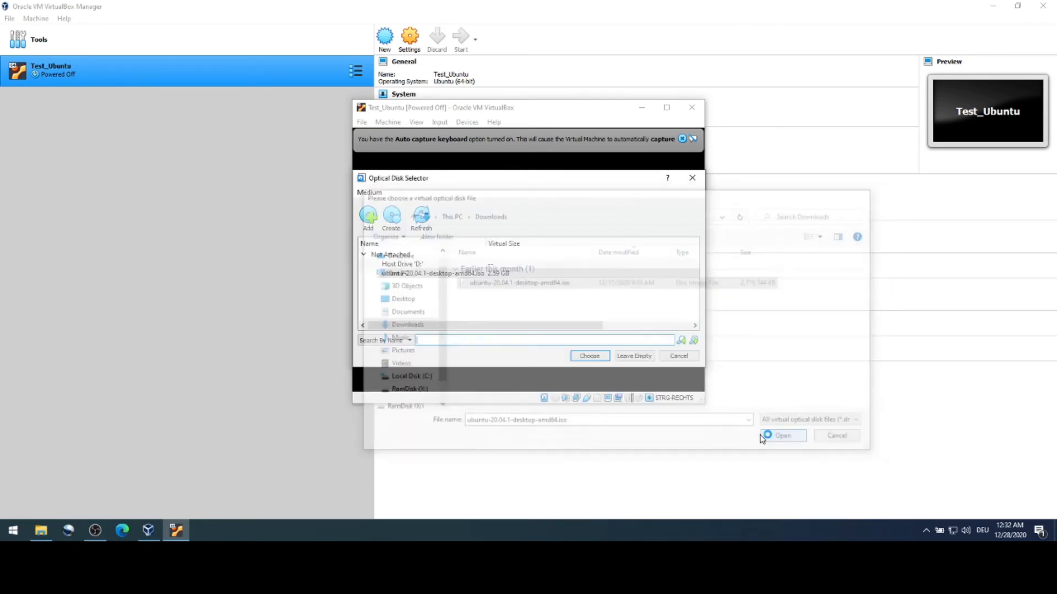
Step: Choose the Ubuntu ISO as the start-up disk and boot the machine
click(498, 274)
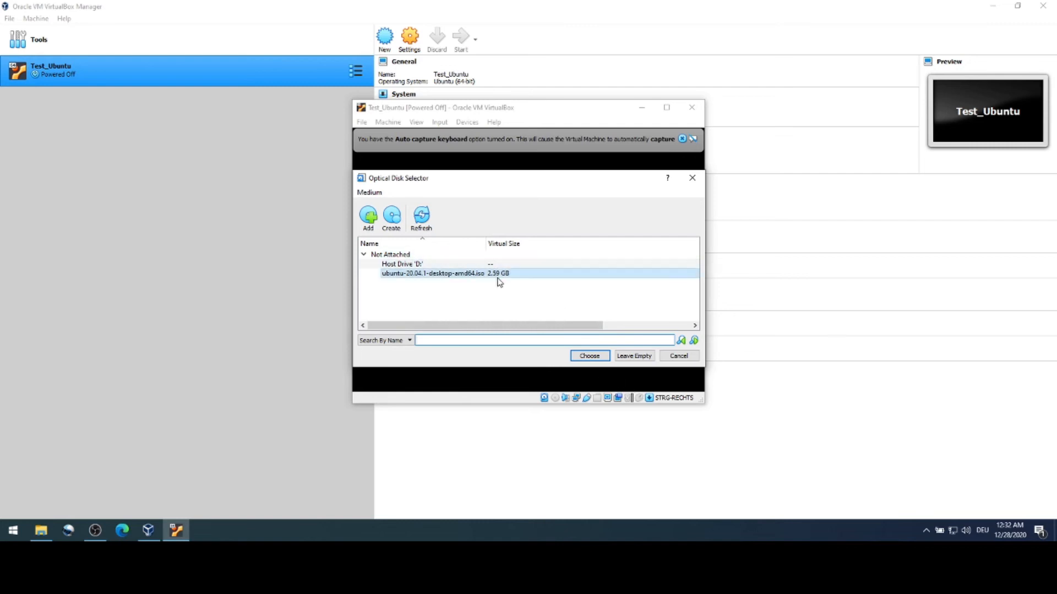
scroll(456, 275, right, 1)
drag(461, 326, 385, 326)
click(589, 356)
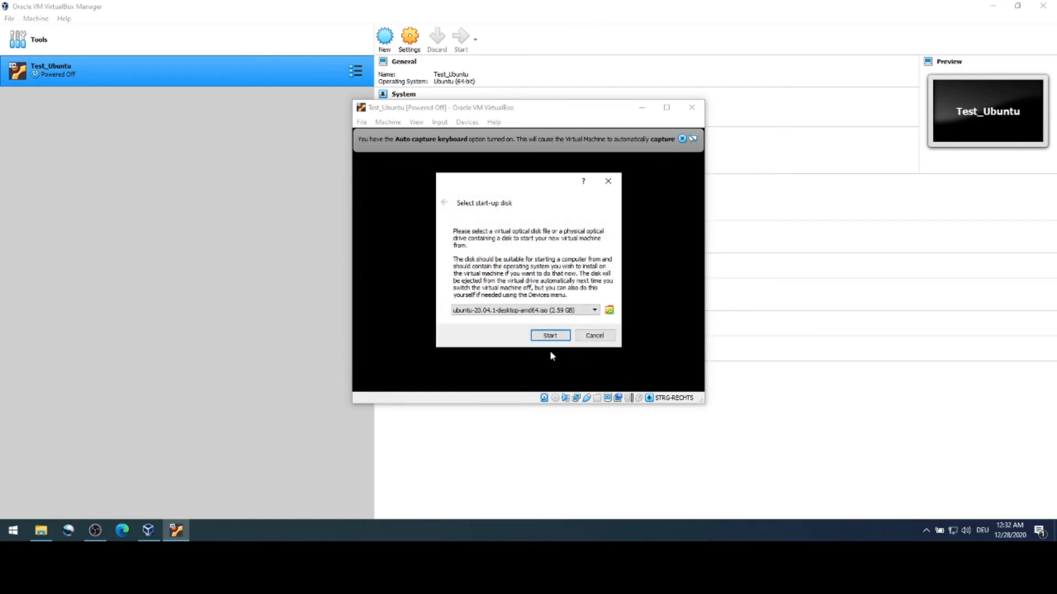
click(550, 336)
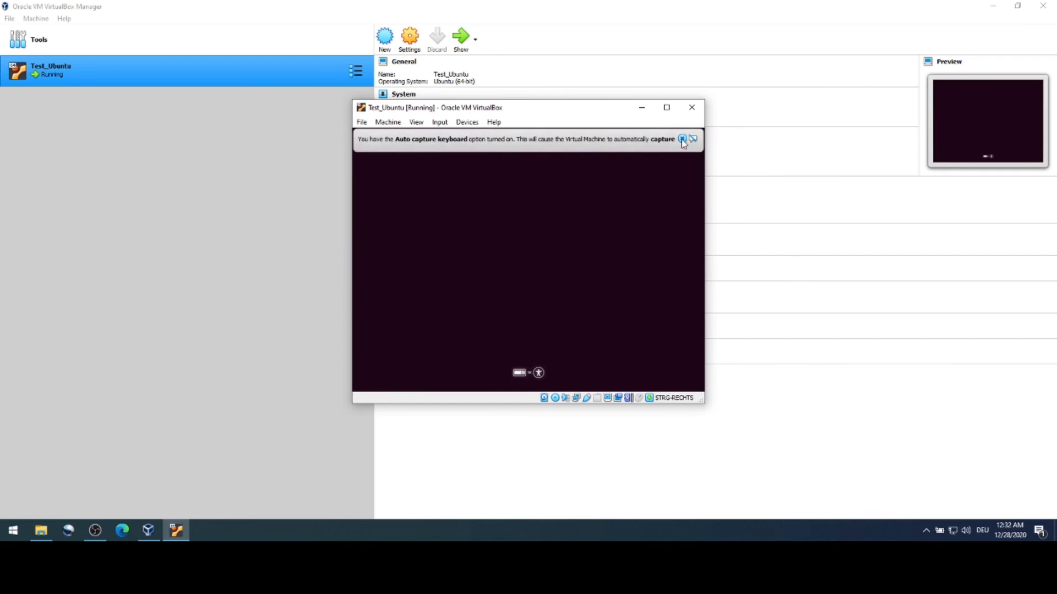
Step: Dismiss the capture notice, start Install Ubuntu, and pick Minimal installation
click(682, 140)
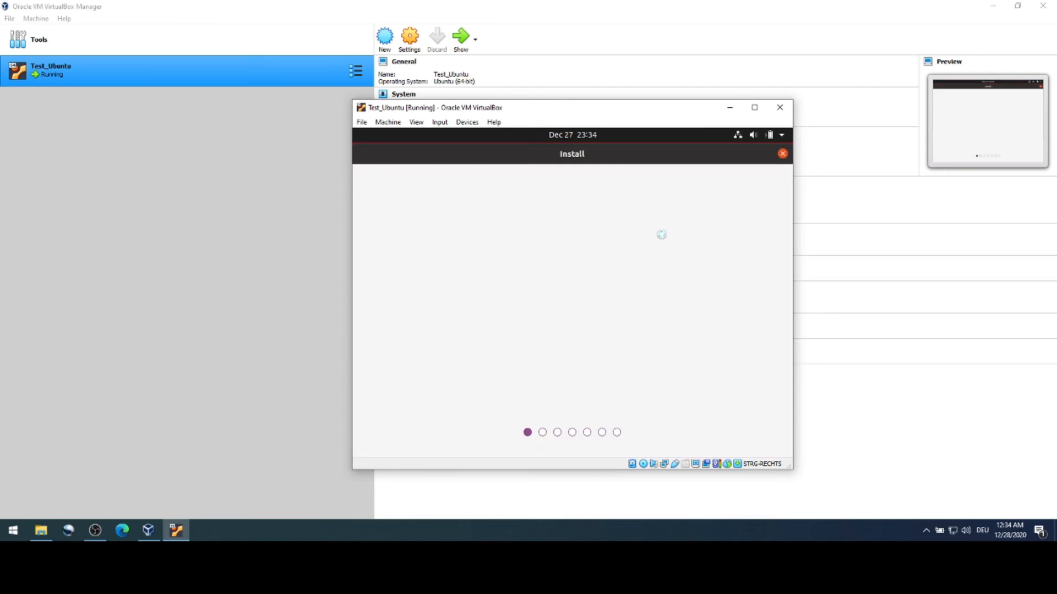
click(669, 340)
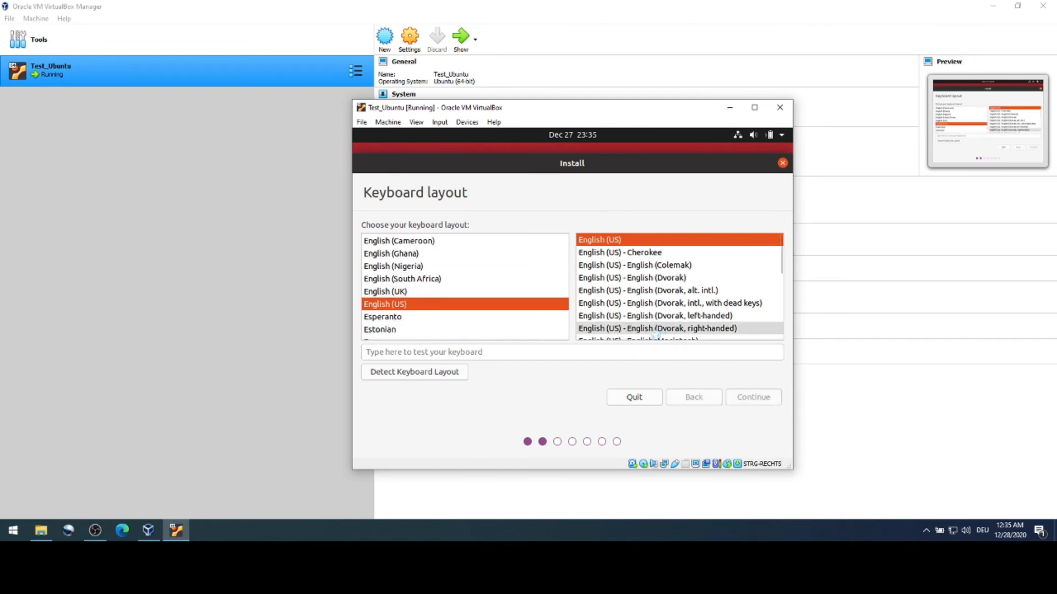
click(422, 271)
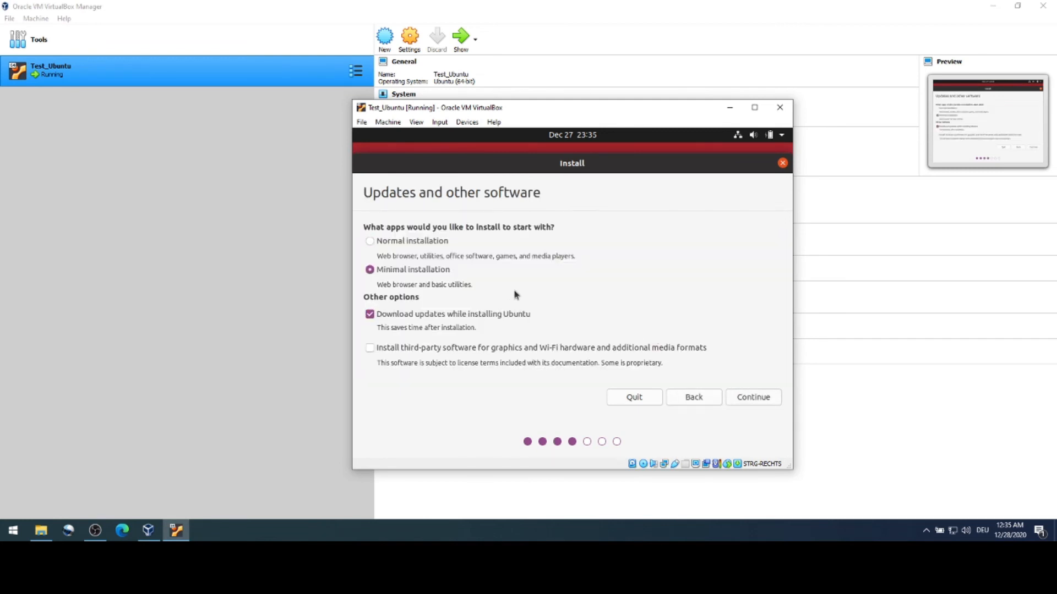
click(741, 397)
drag(534, 109, 508, 65)
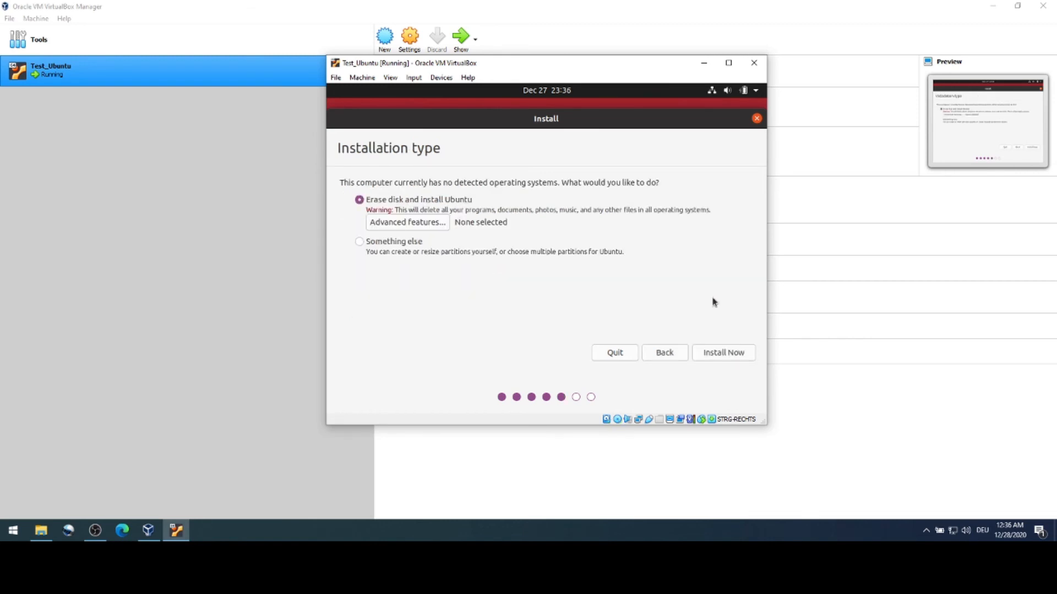
Step: Install Ubuntu by erasing the disk, confirming partition changes, with Berlin as location
click(733, 352)
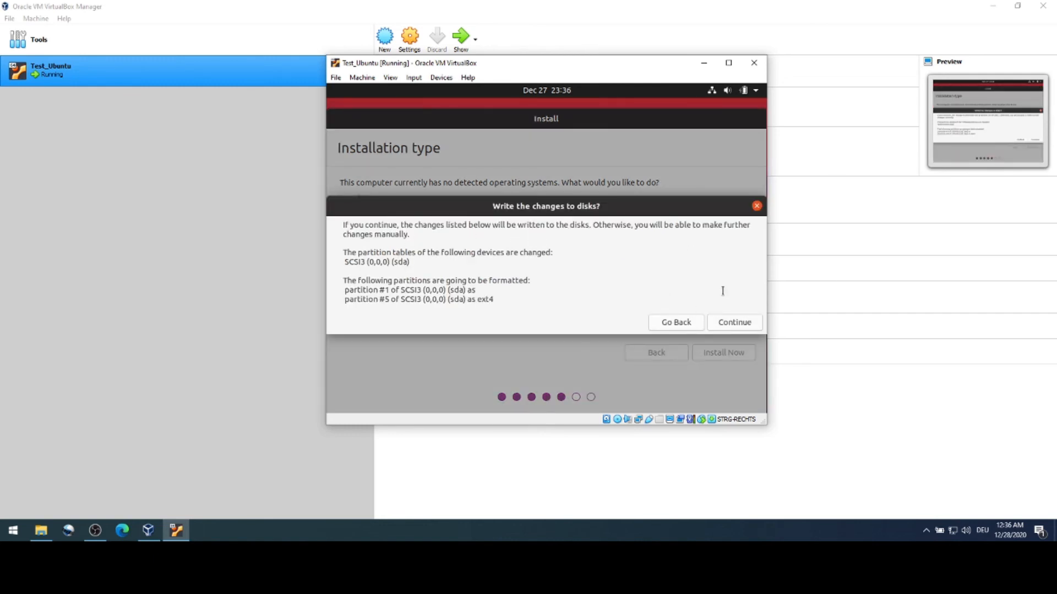
click(753, 323)
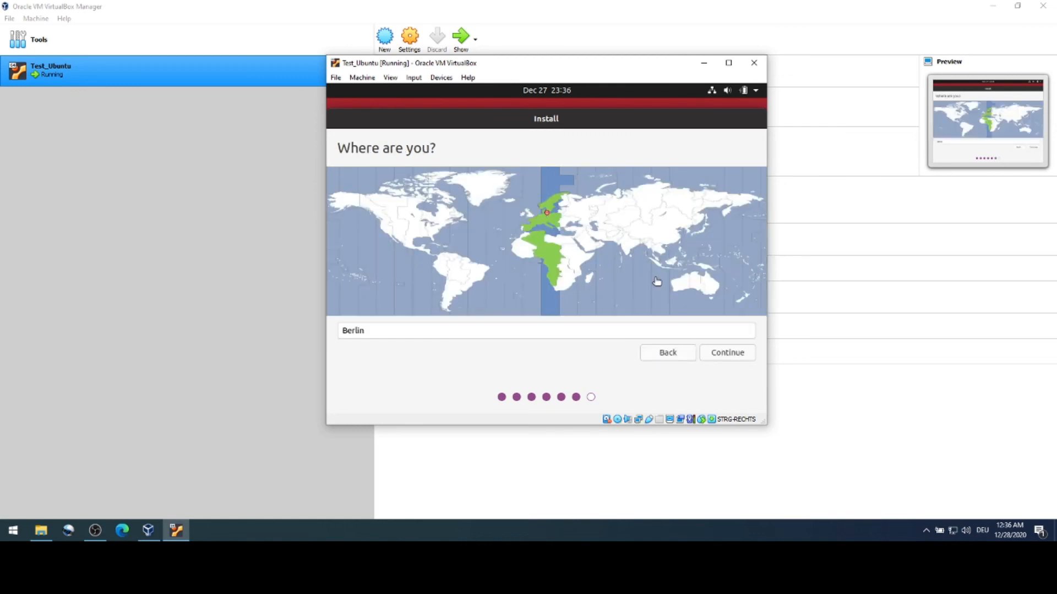
key(Return)
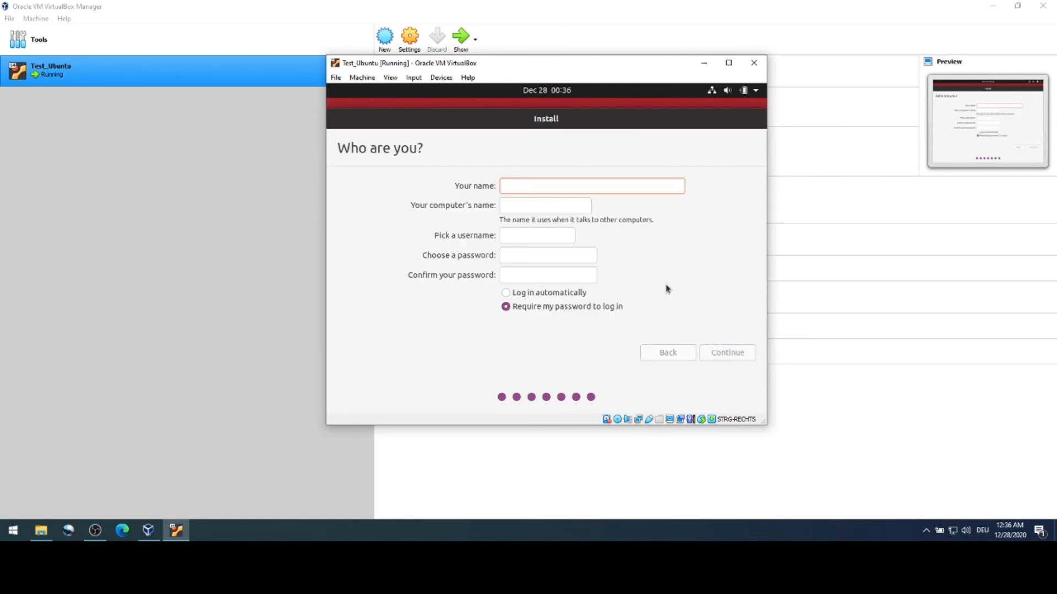
Step: Create the user account with a username and password, set to log in automatically
text(basdemo)
click(533, 256)
text(•••••••••)
key(Tab)
text(•••••••••)
click(606, 297)
click(719, 357)
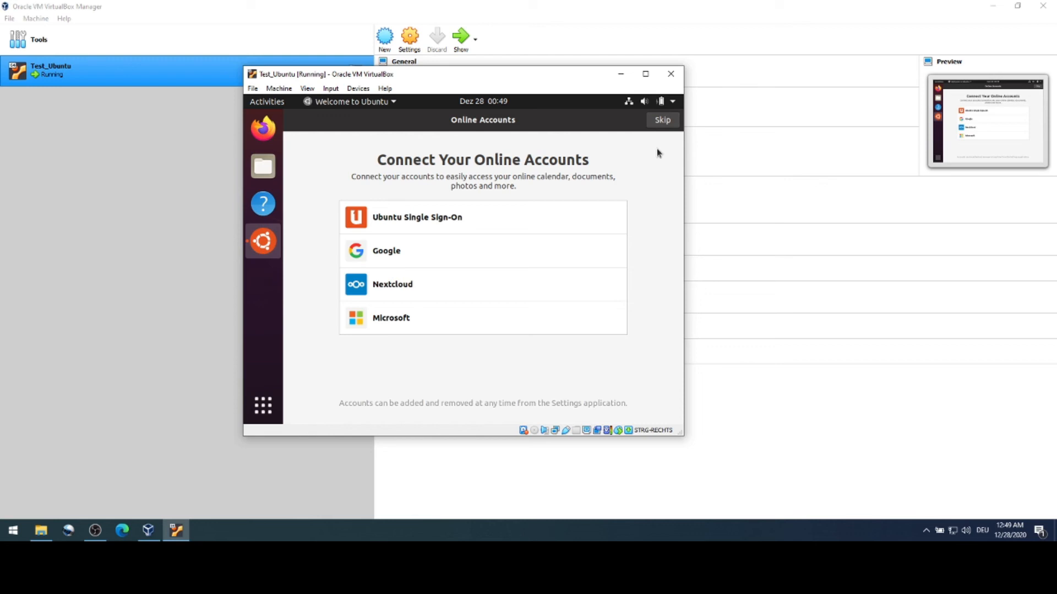
Step: Skip online accounts and Livepatch, decline sending system info, finish setup, and enlarge the window
click(661, 122)
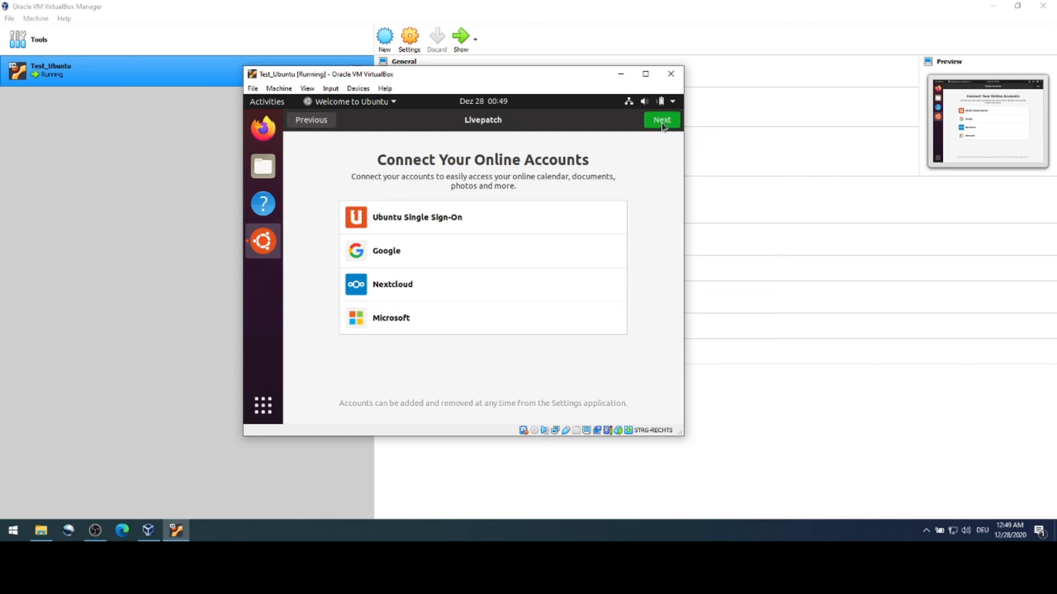
click(662, 121)
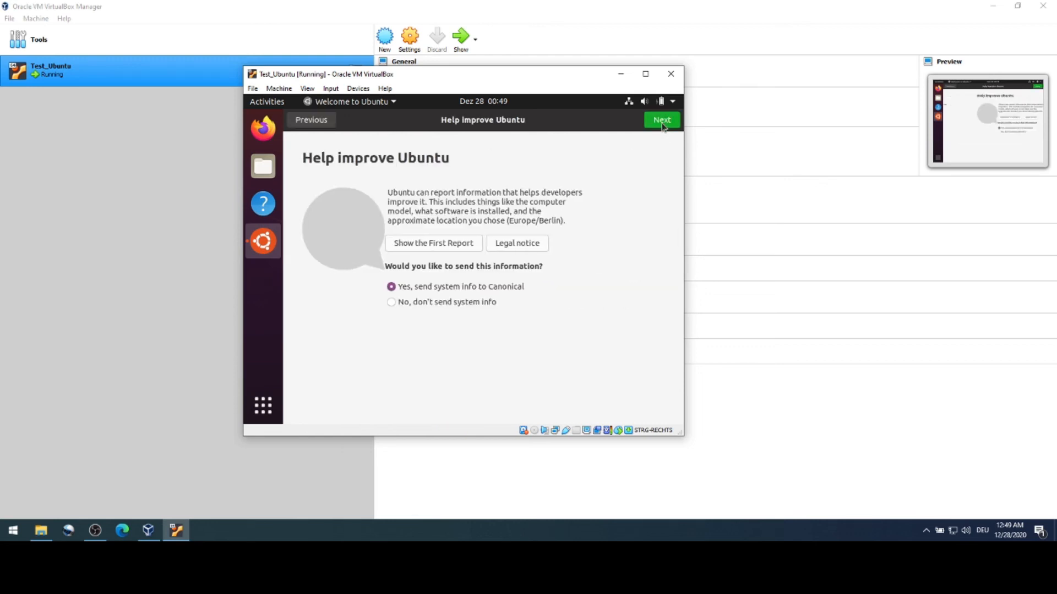
click(484, 300)
click(660, 123)
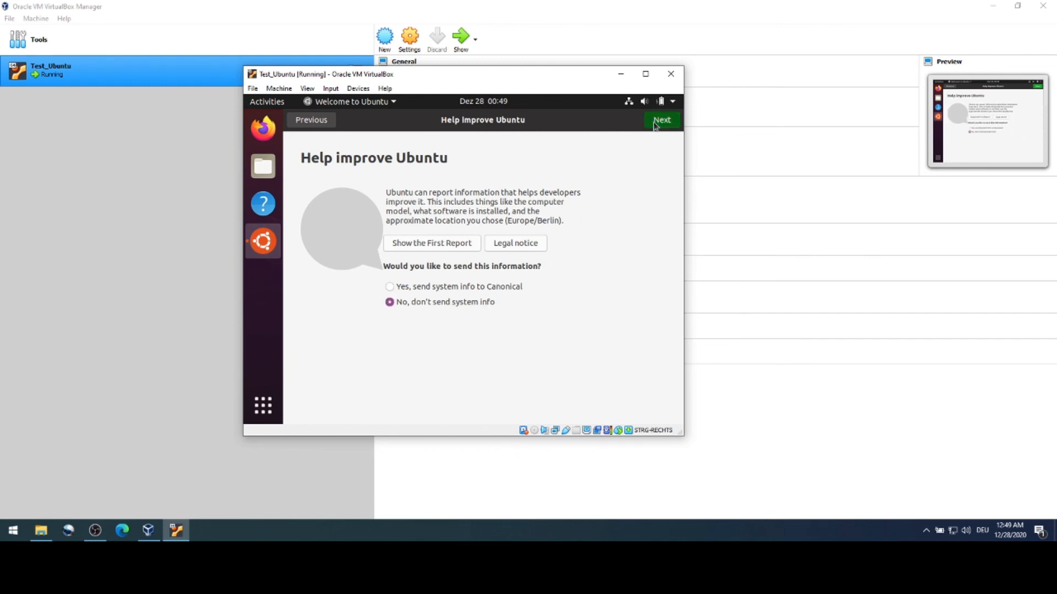
click(677, 123)
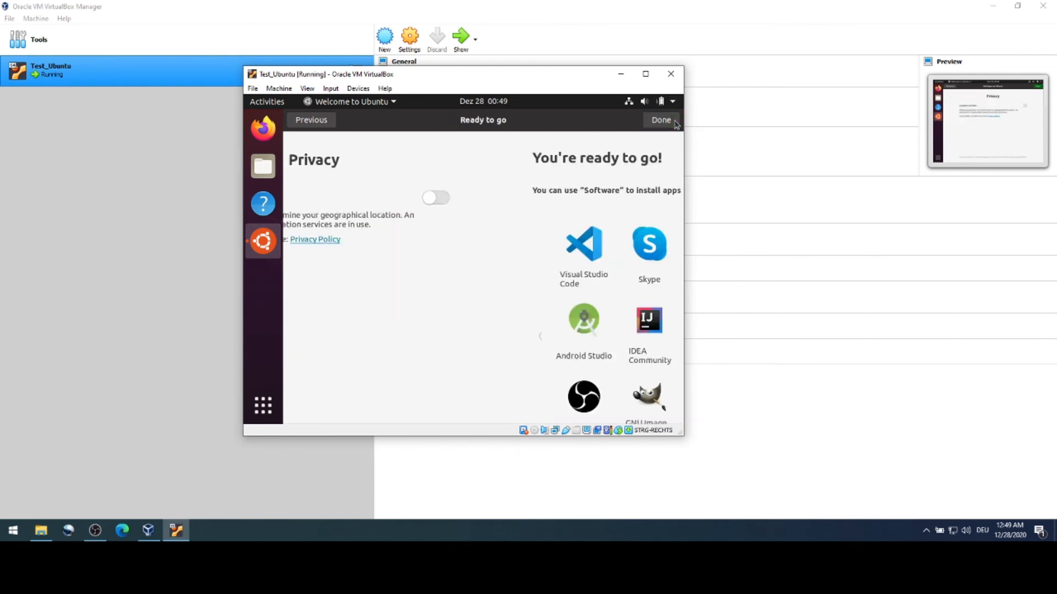
click(656, 121)
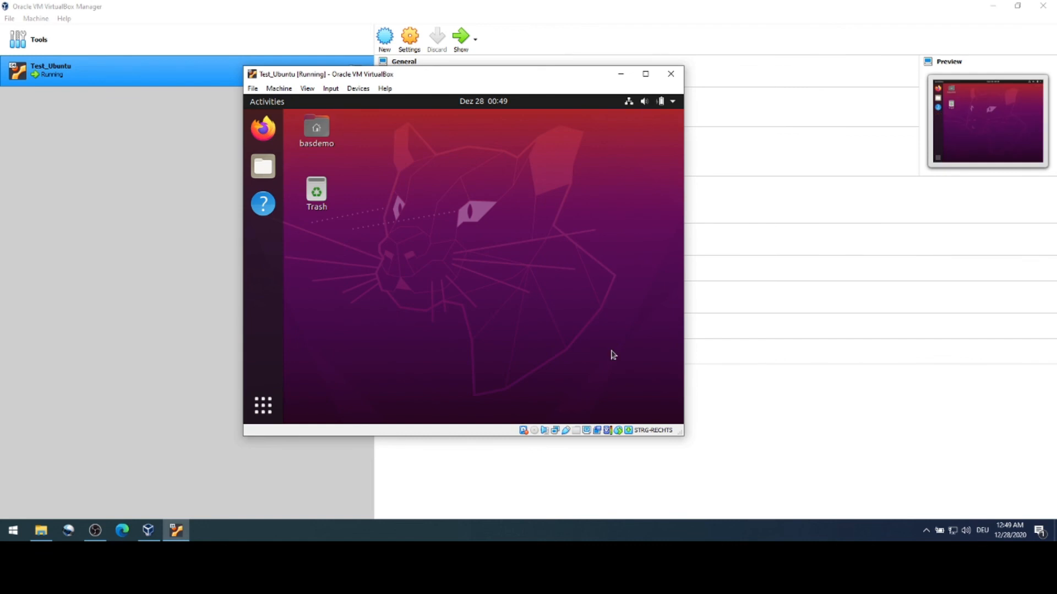
drag(682, 435, 842, 497)
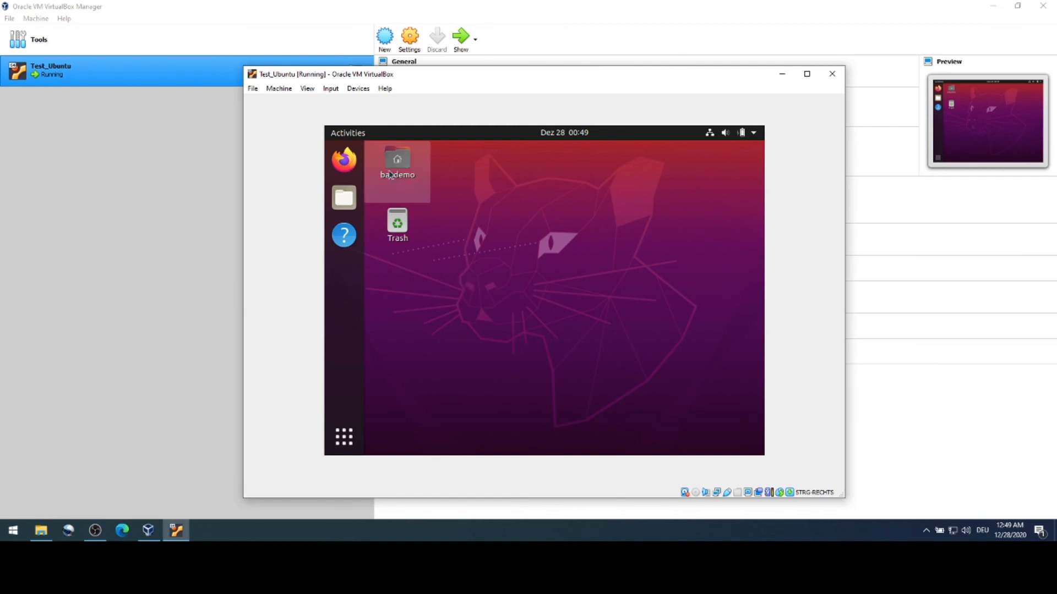
Step: Launch Firefox in the Ubuntu guest, close the privacy tab, then close the VM window
click(344, 160)
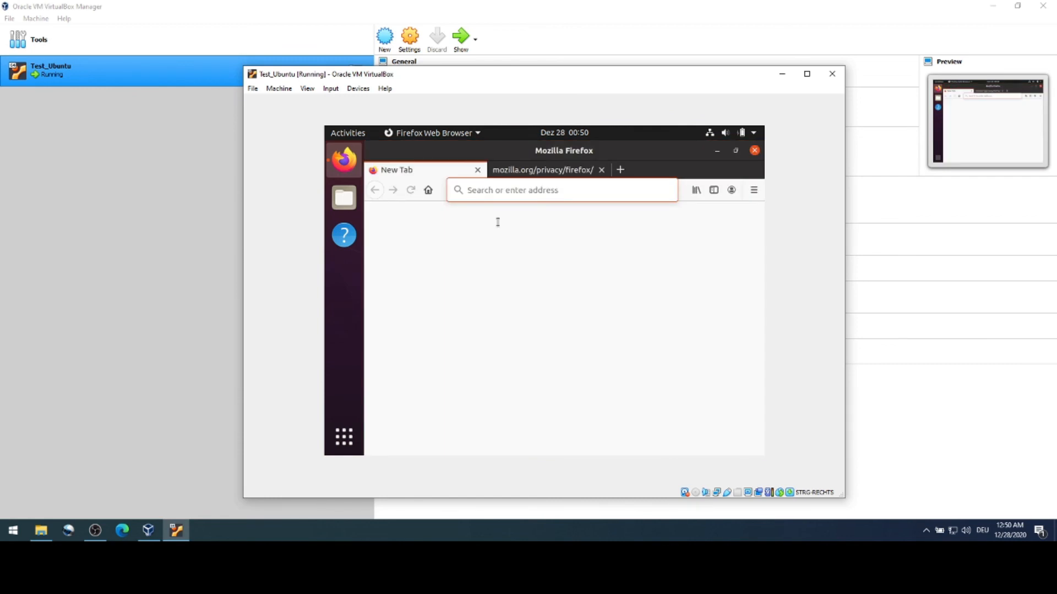
click(601, 171)
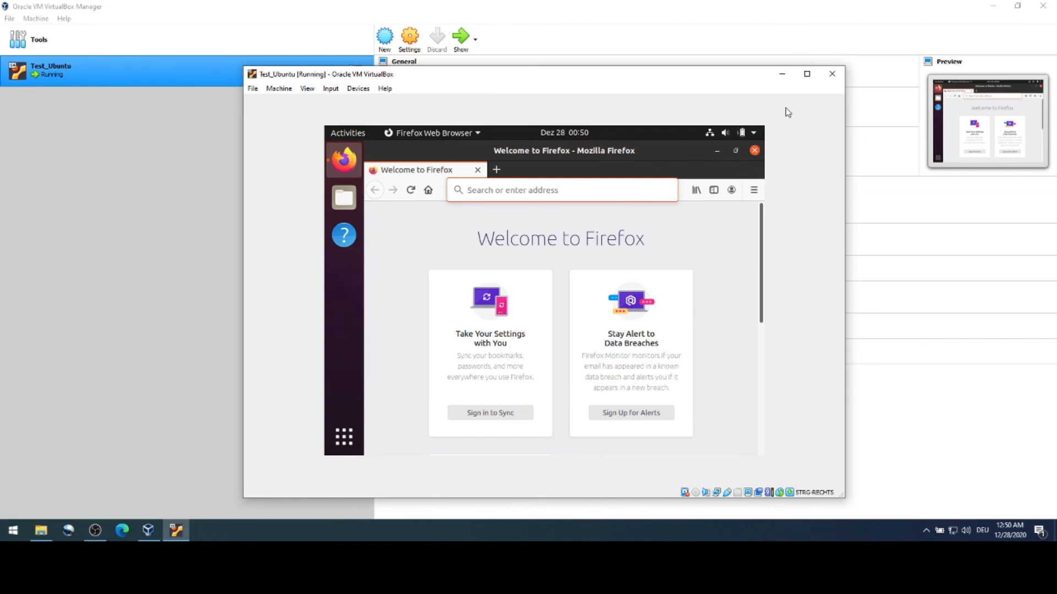
click(832, 77)
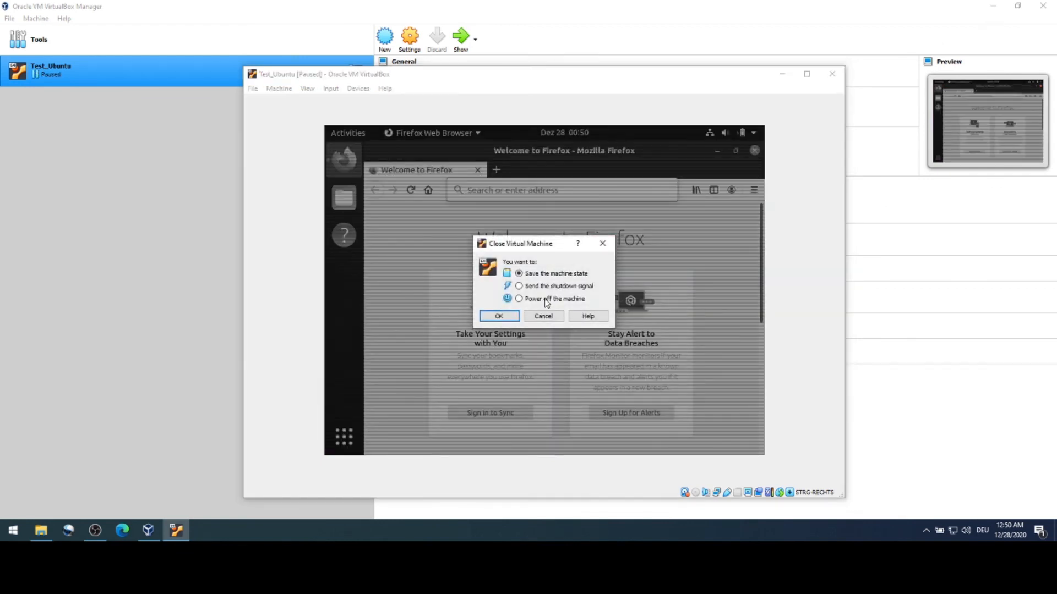